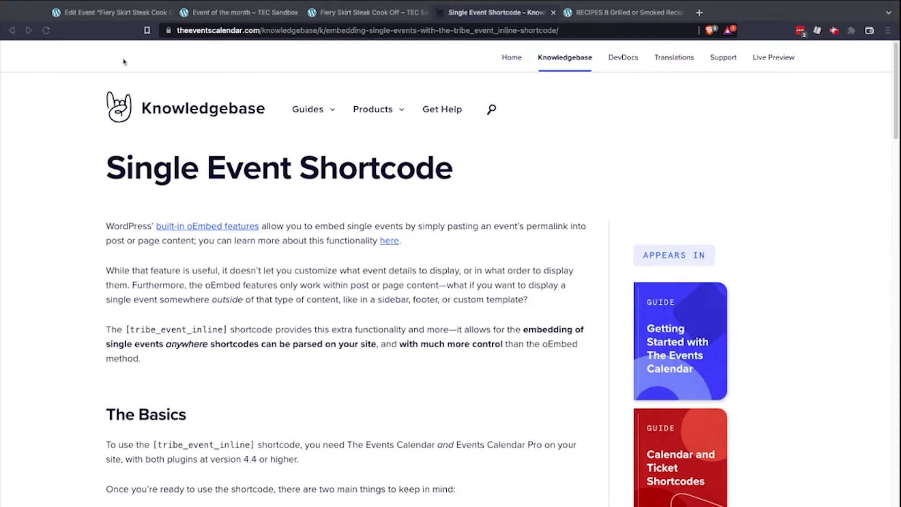
Step: Open the Fiery Skirt Steak Cook Off event for editing and note its post ID, 544, from the URL
left_click(125, 14)
left_click(16, 57)
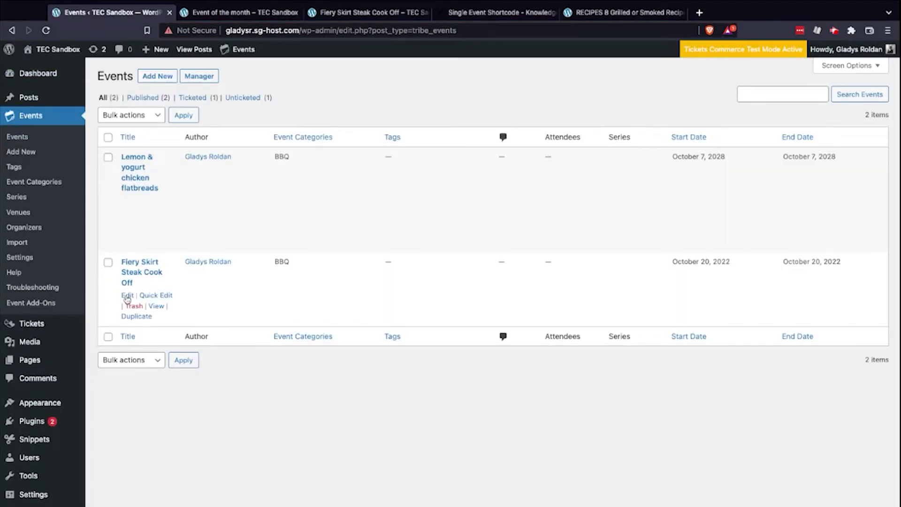
left_click(128, 299)
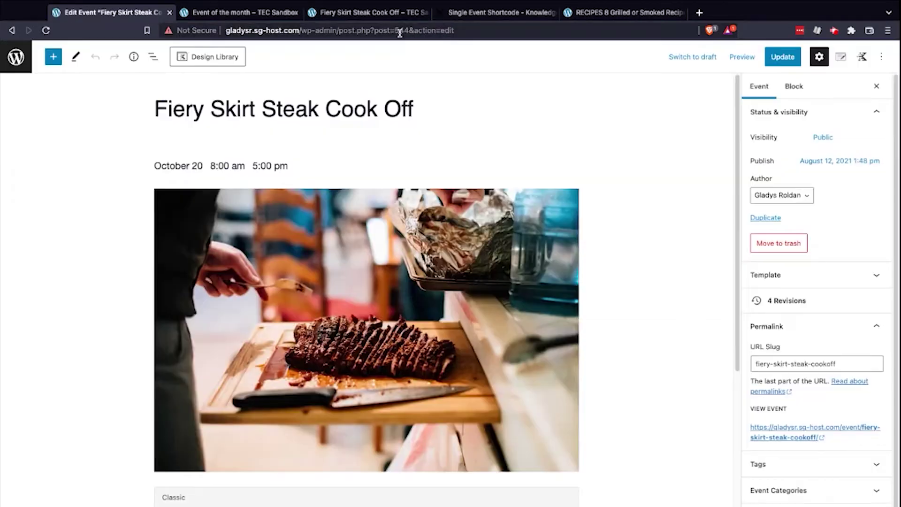
double_click(426, 30)
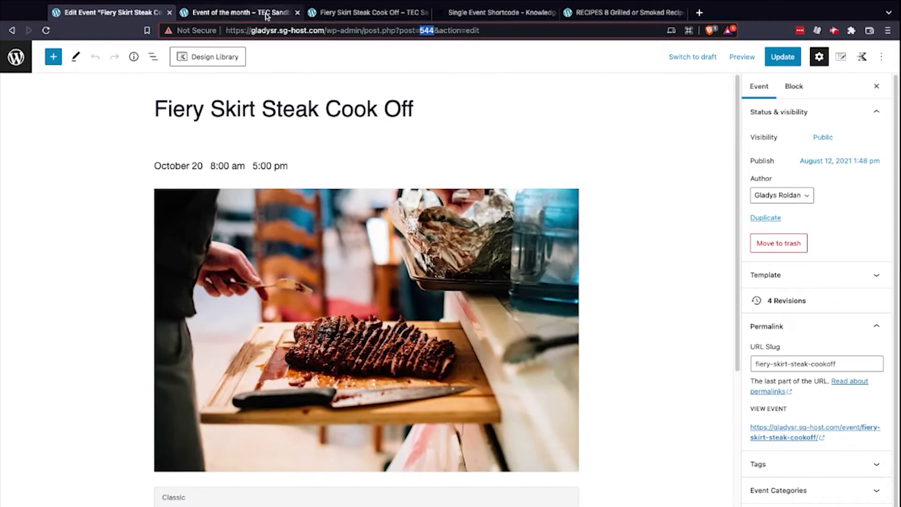
left_click(266, 15)
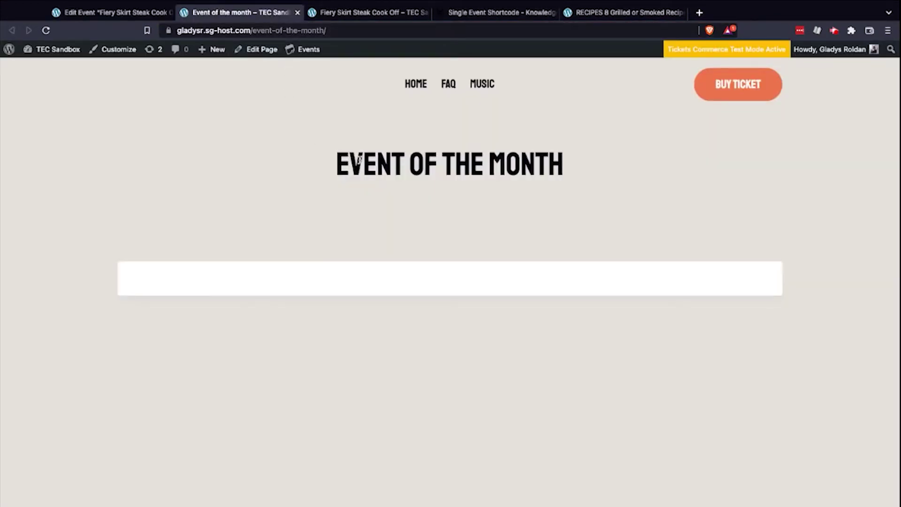
Step: Add a Shortcode block to Event Of The Month containing [tribe_event_inline id="544"]{title}[/tribe_event_inline]
left_click(261, 50)
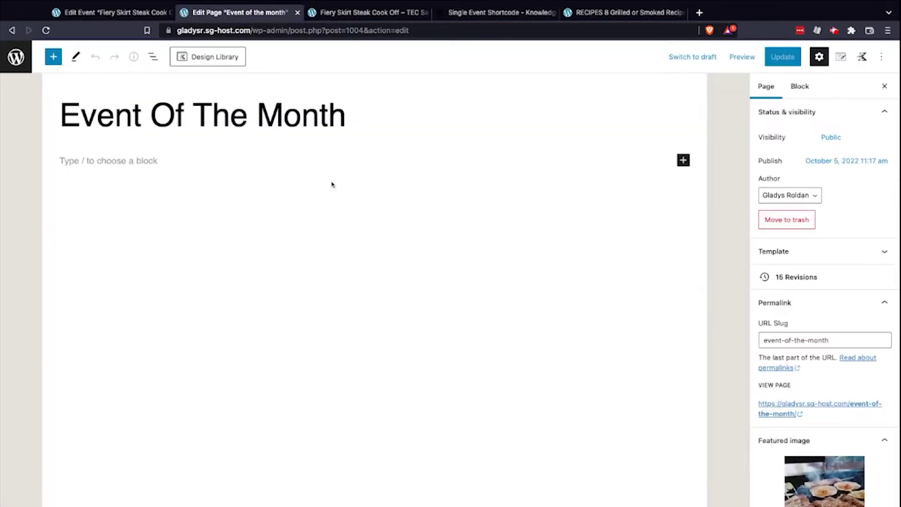
left_click(685, 164)
left_click(762, 245)
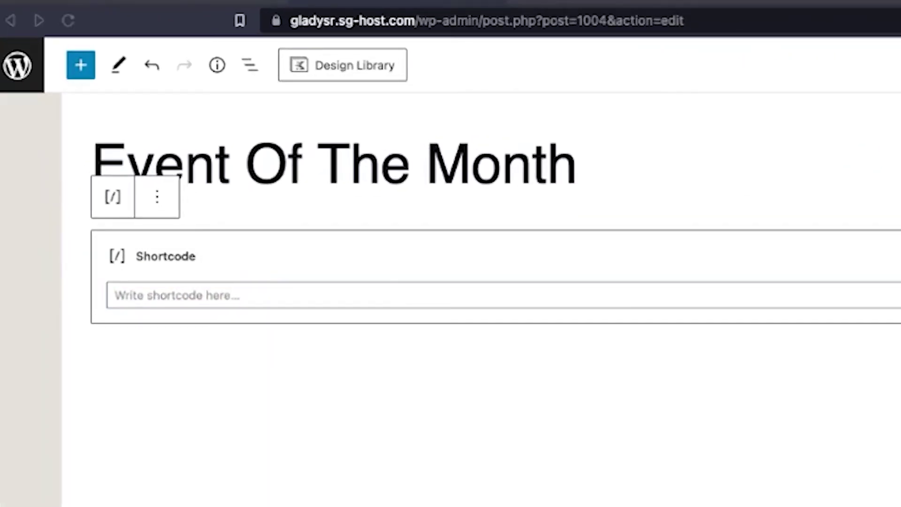
left_click(115, 295)
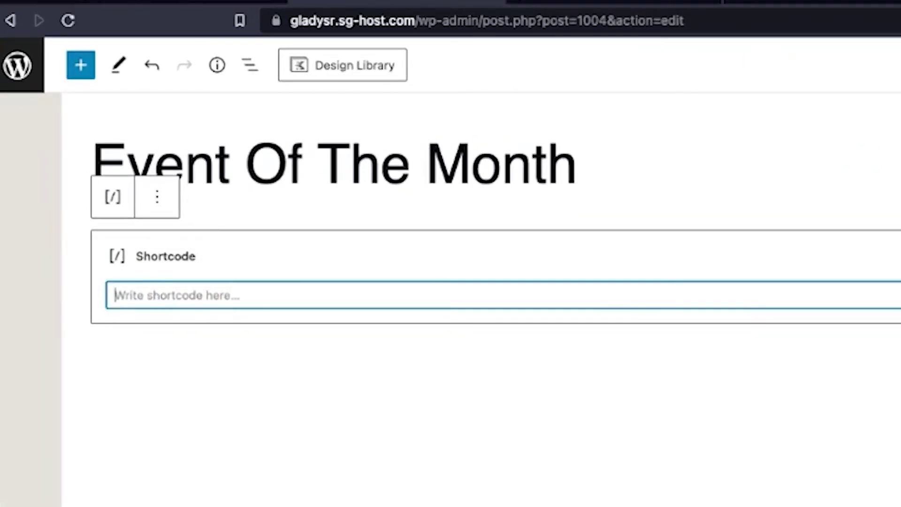
type("[tribe_event_inline id=\"544\"]  {title}  [/tribe_event_inline]")
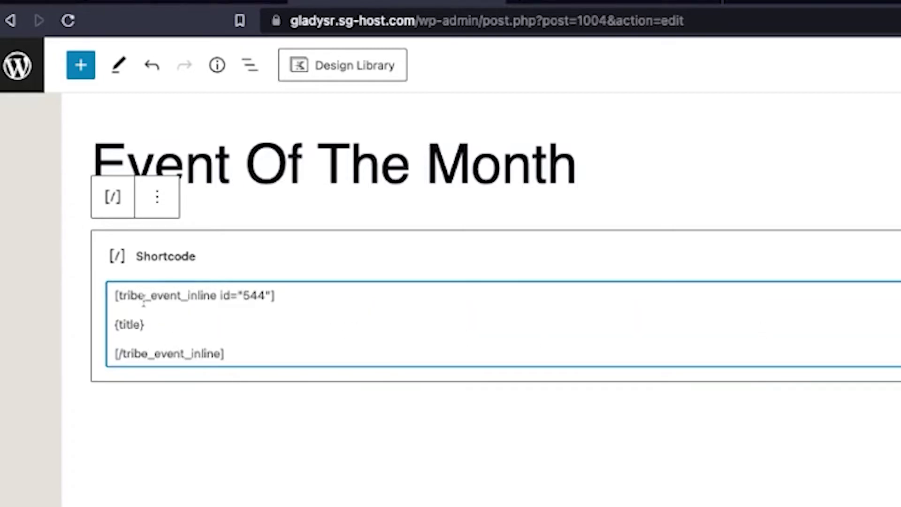
double_click(254, 295)
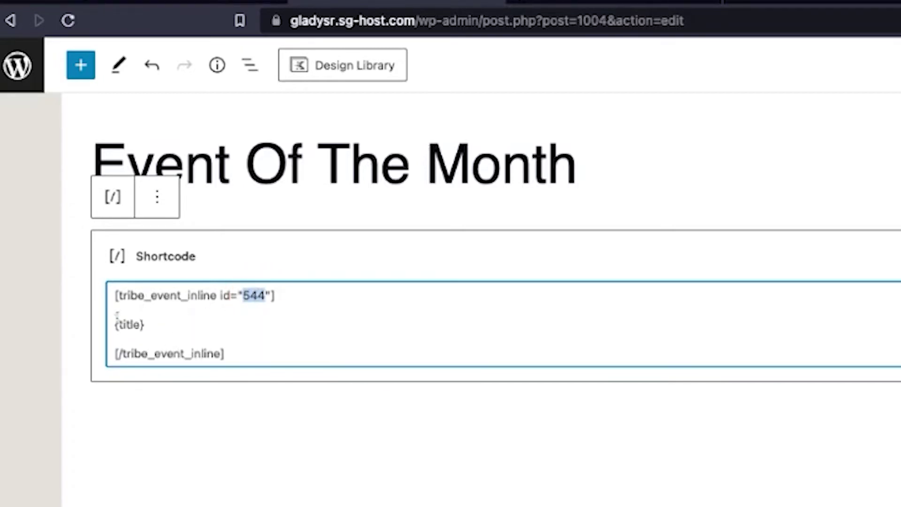
left_click(133, 325)
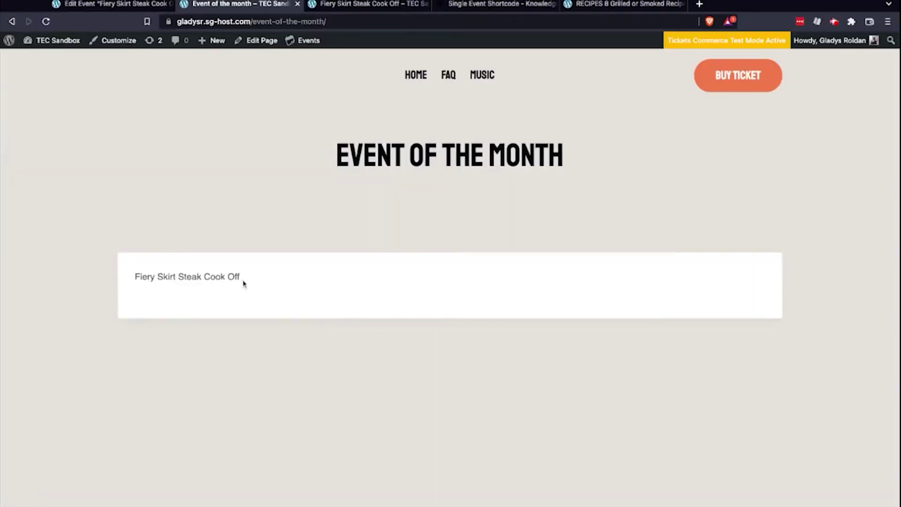
Step: Confirm the live page shows Fiery Skirt Steak Cook Off, then return to the page editor
left_click_drag(243, 282, 127, 272)
left_click(289, 302)
left_click(262, 43)
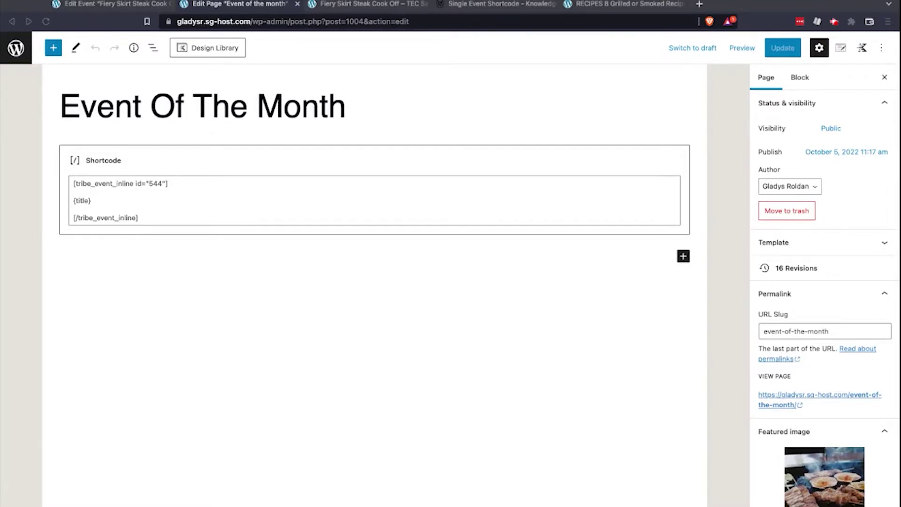
Step: Replace {title} with the fuller template: thumbnail, {title:linked}, start–end time line and {excerpt}
left_click_drag(93, 200, 72, 200)
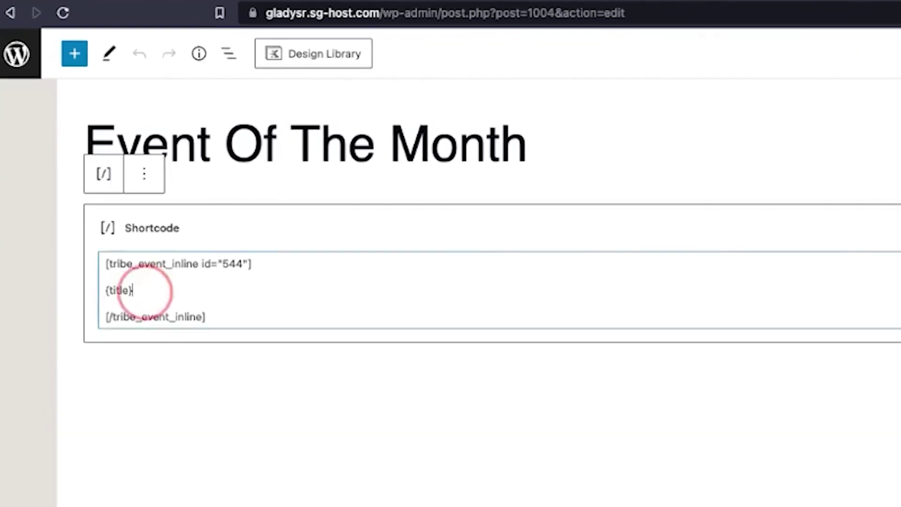
type("{thumbnail} {title:linked} Time: {start_date} @ {start_time} – {end_date} @ {end_time} {excerpt}")
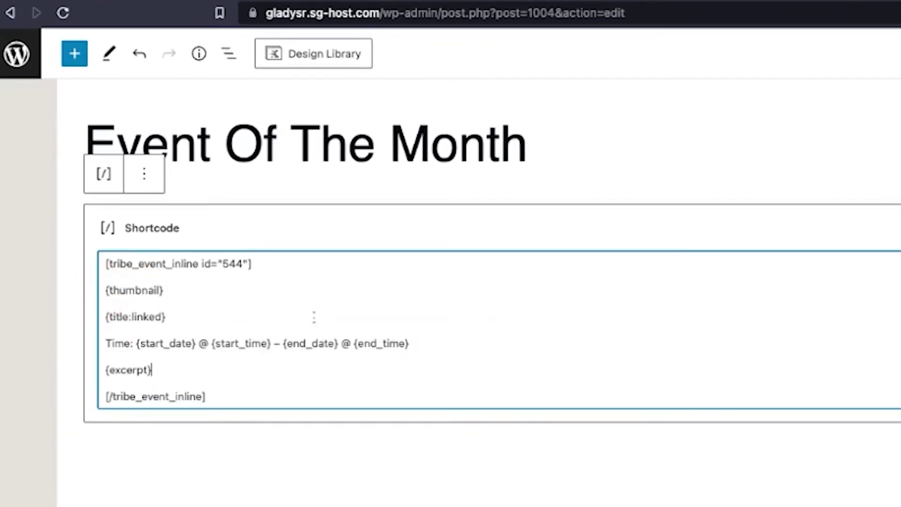
left_click(116, 316)
double_click(150, 317)
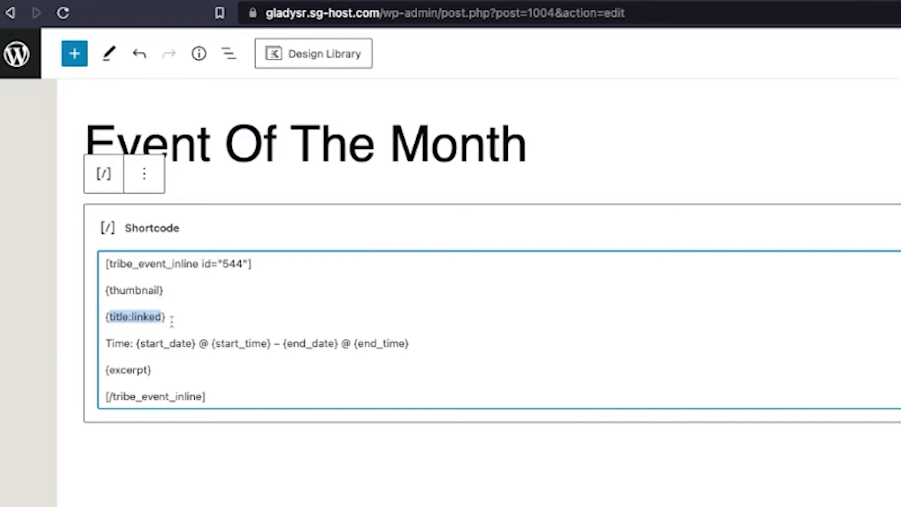
left_click(136, 316)
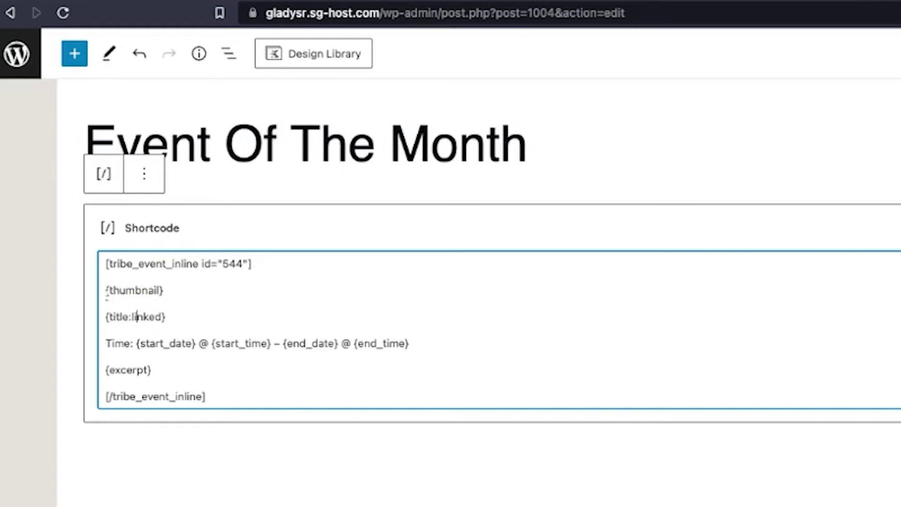
Step: Wrap the {thumbnail} placeholder in {url}…{/url} so the image links to the event
left_click(107, 291)
type("<")
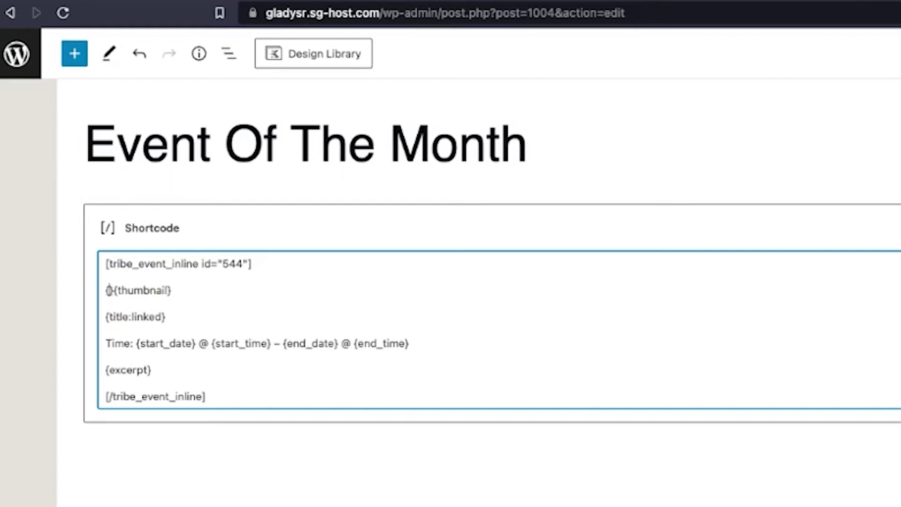
type("url")
left_click(200, 288)
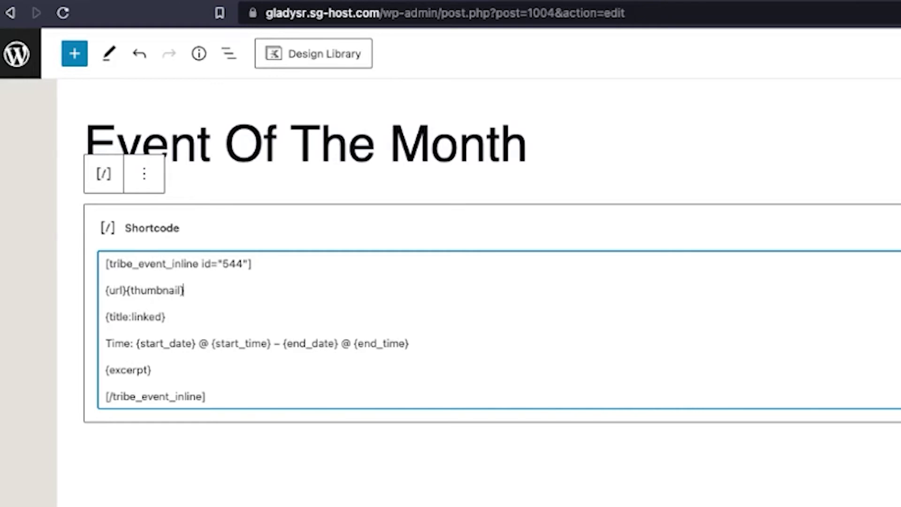
type("{}")
key("Left")
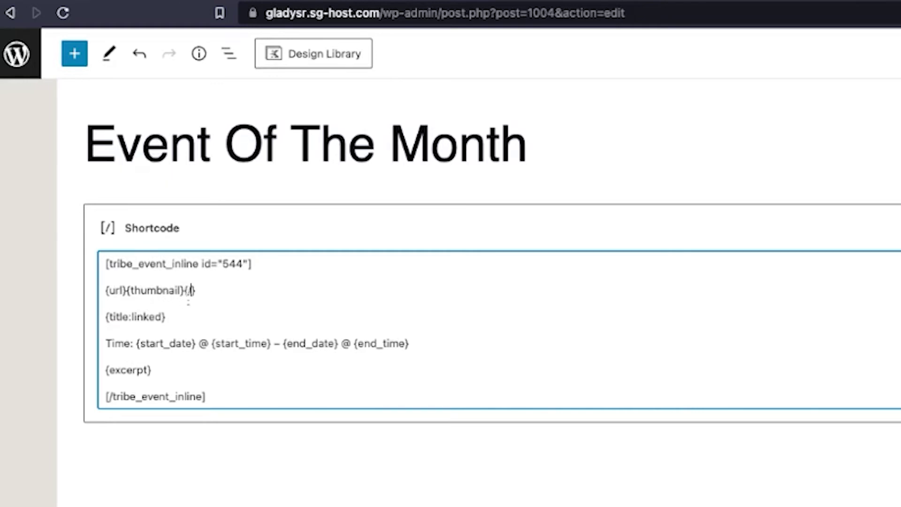
type("/url")
left_click(191, 316)
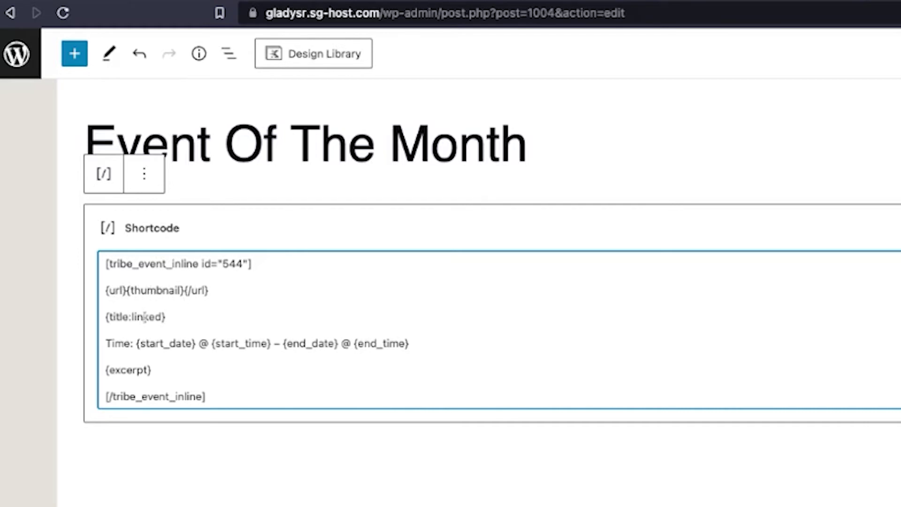
left_click(115, 371)
Step: Wrap {title:linked} in <h2></h2> heading tags
left_click(123, 343)
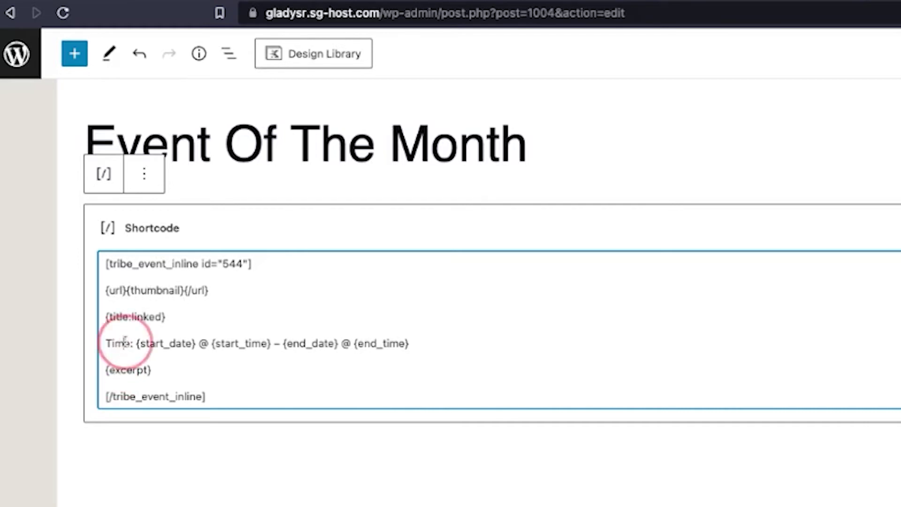
left_click(109, 315)
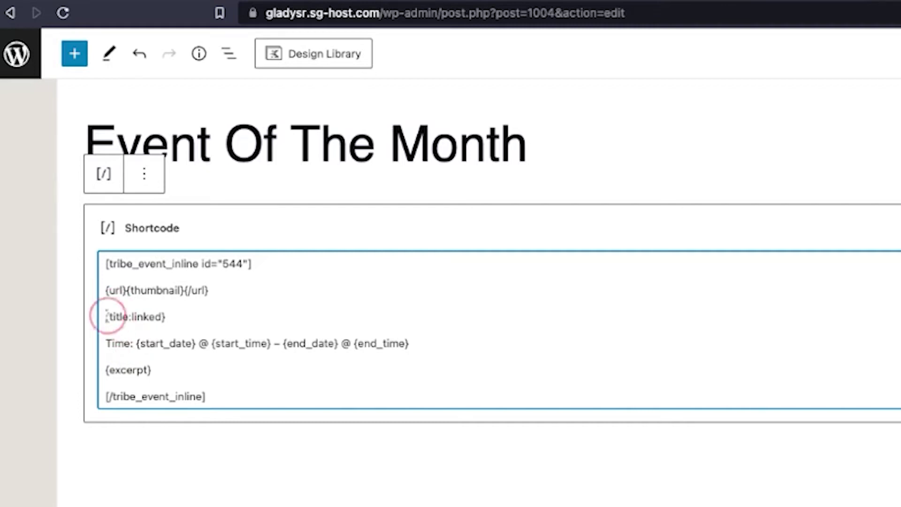
type("<>")
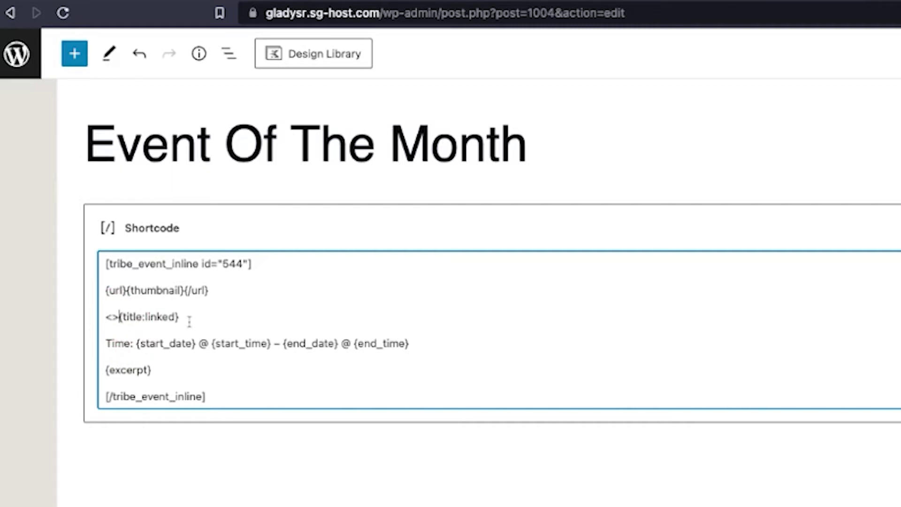
key("Left")
type("h2")
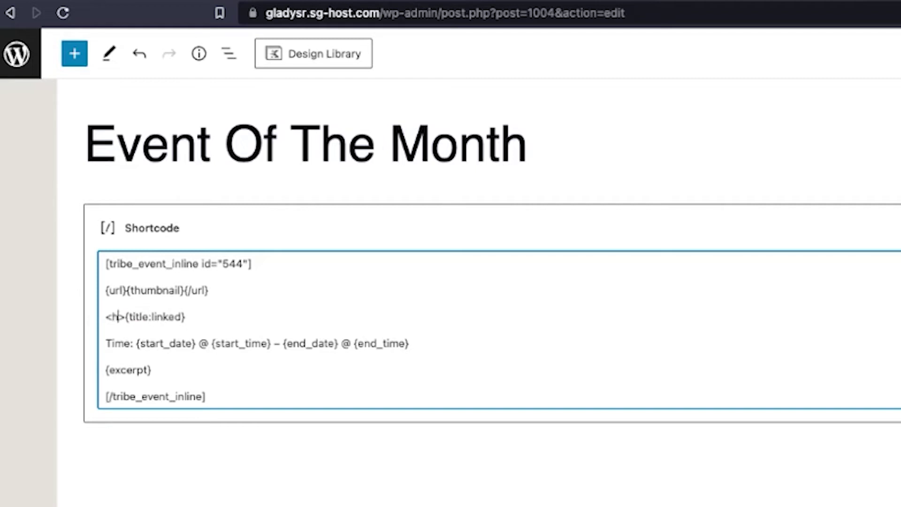
left_click(191, 317)
type("<>")
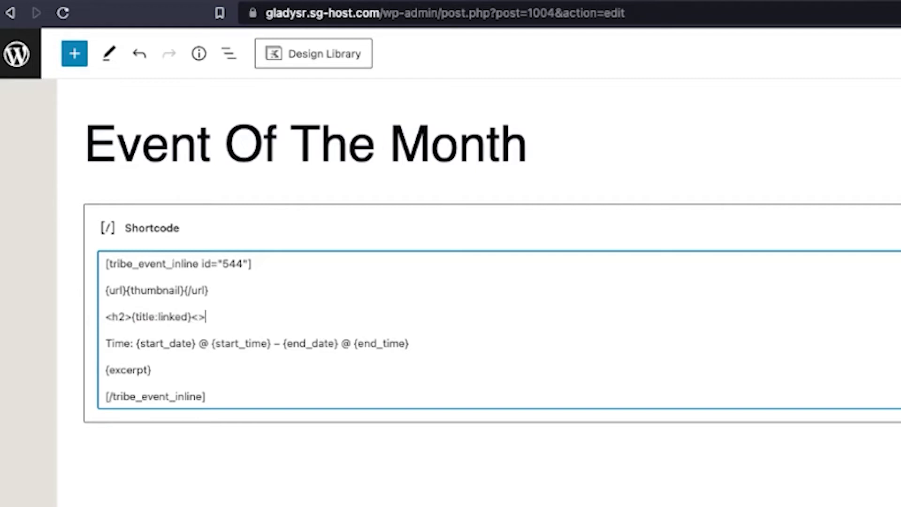
key("Left")
type("/h2")
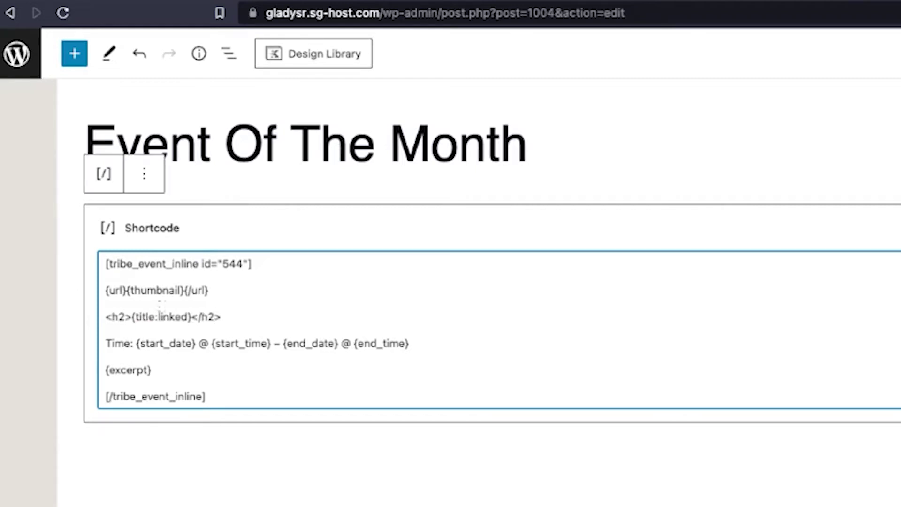
Step: Add style="color:purple;" to the opening h2 tag
left_click(125, 316)
type("sty")
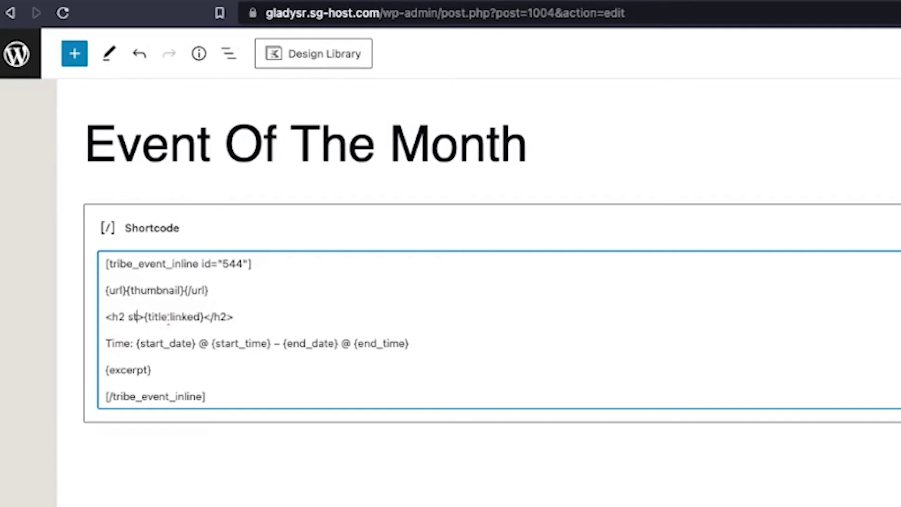
type("le=\"\"")
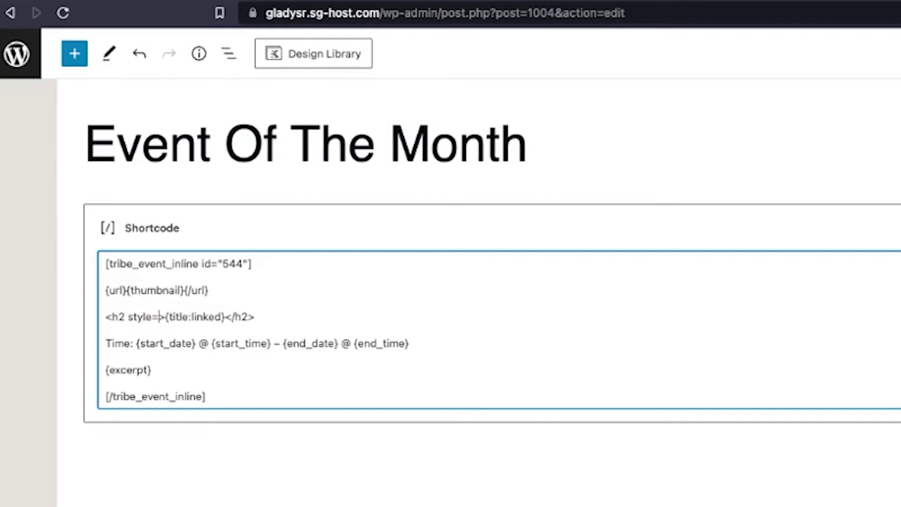
key("Left")
type("color:")
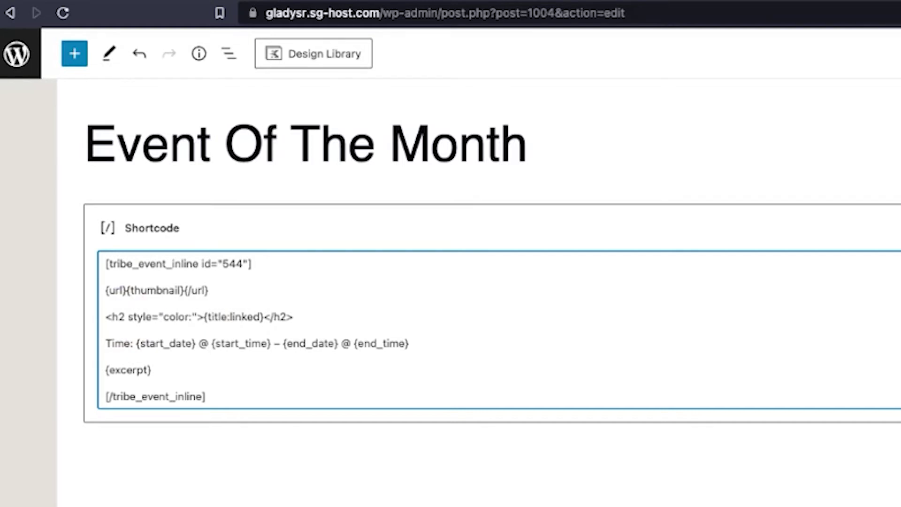
type("purple;")
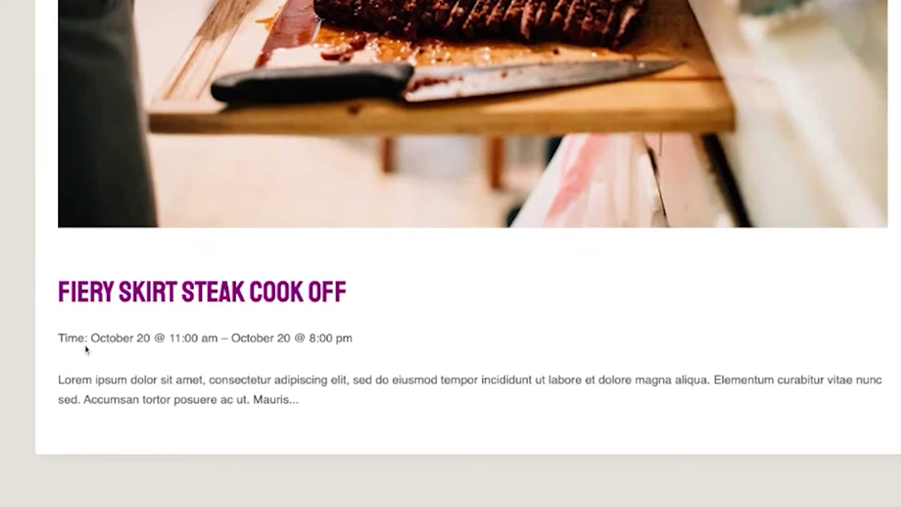
Step: Review the event excerpt, then bring up the 'RECIPES 8 Grilled or Smoked Recipes for October' post
left_click_drag(118, 380, 283, 399)
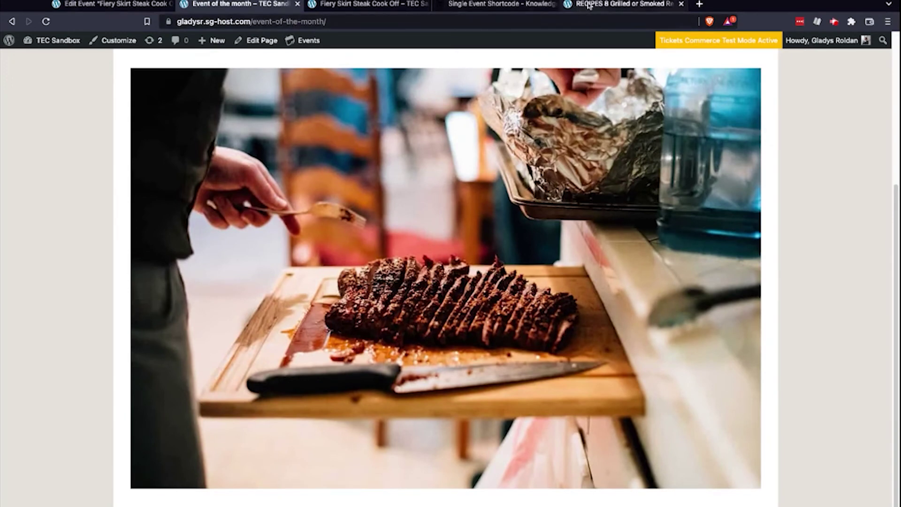
left_click(619, 4)
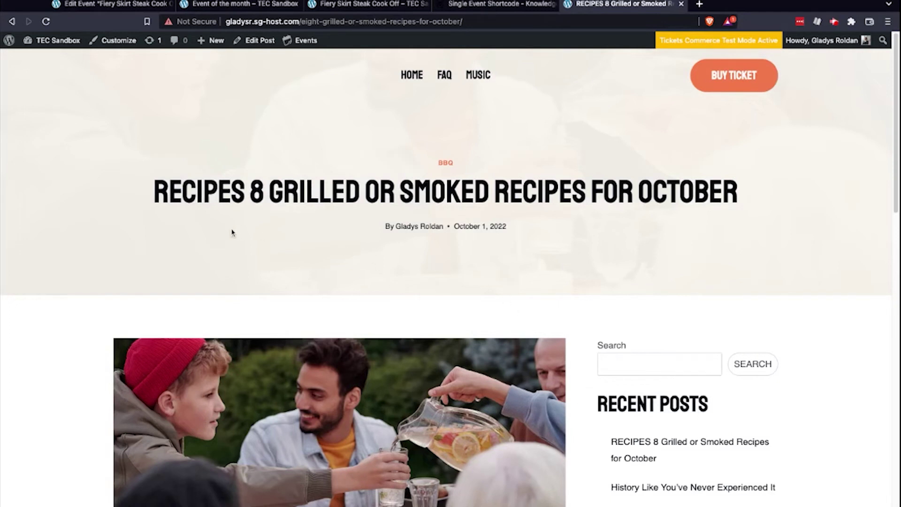
Step: Look over the post's sidebar Search widget, then open Appearance > Widgets in the admin
double_click(608, 345)
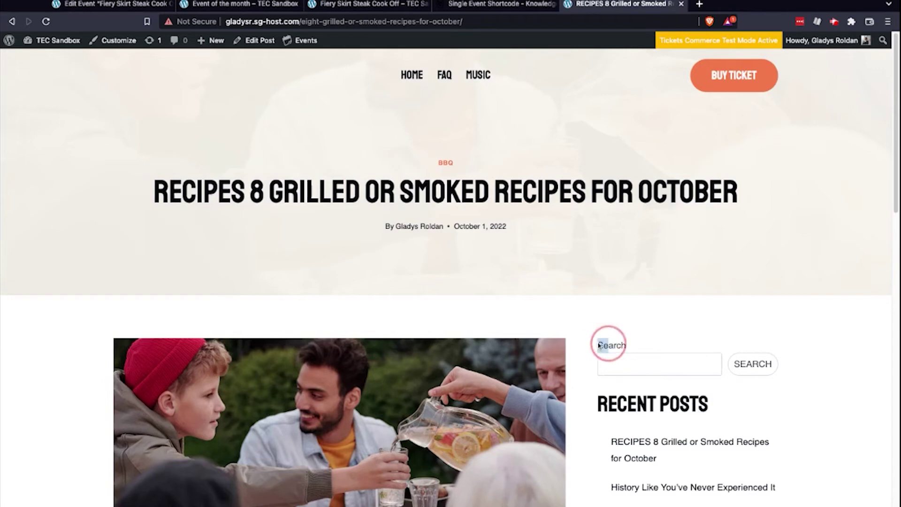
left_click(640, 343)
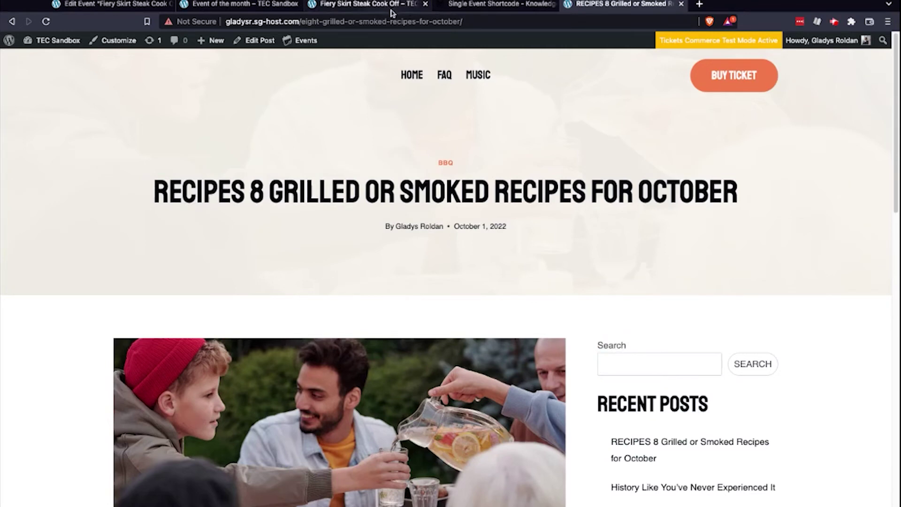
left_click(136, 5)
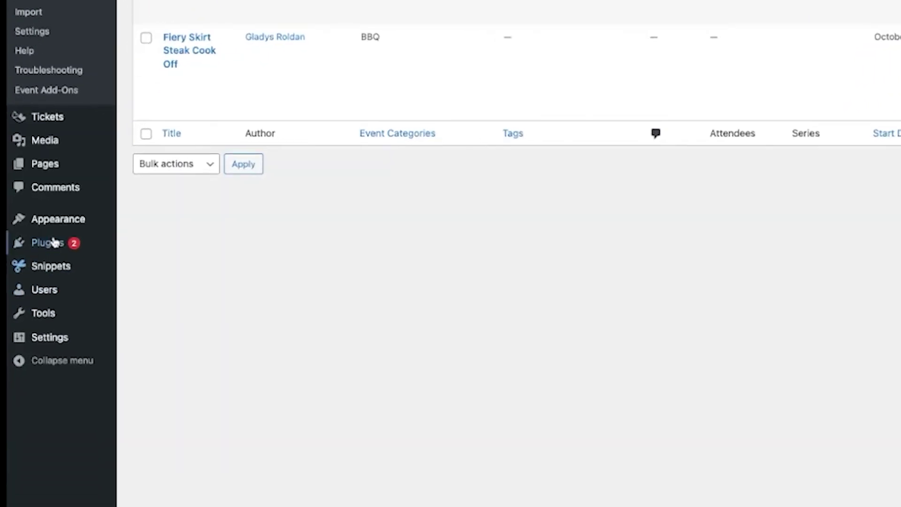
mouse_move(59, 224)
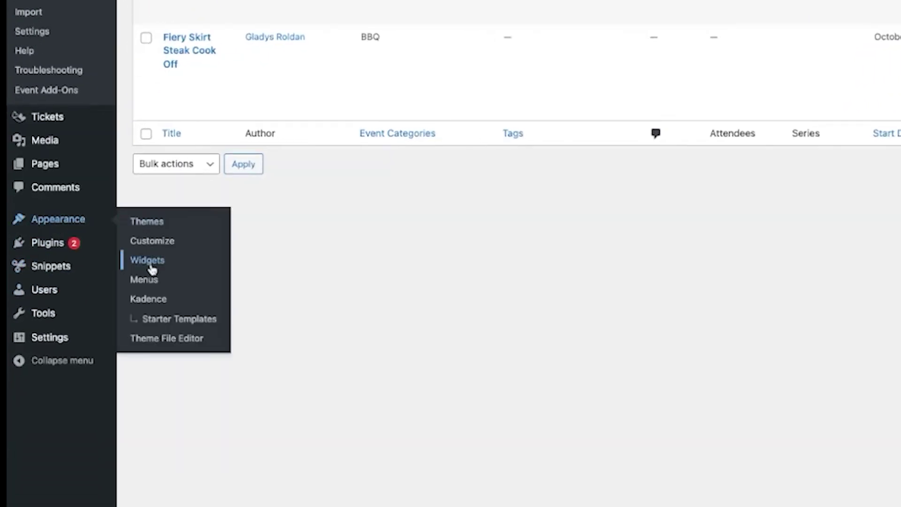
left_click(150, 262)
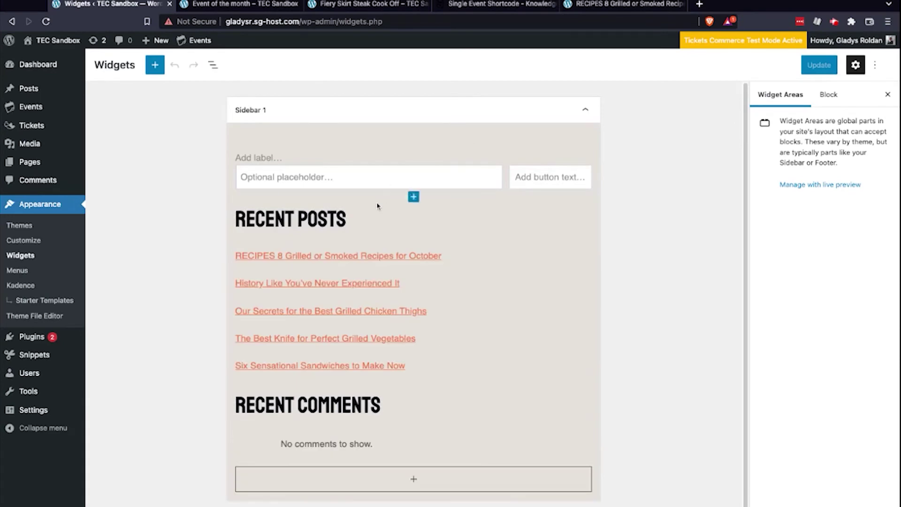
Step: Add a 'Featured Event' heading to Sidebar 1 and move it above Recent Posts
left_click(306, 178)
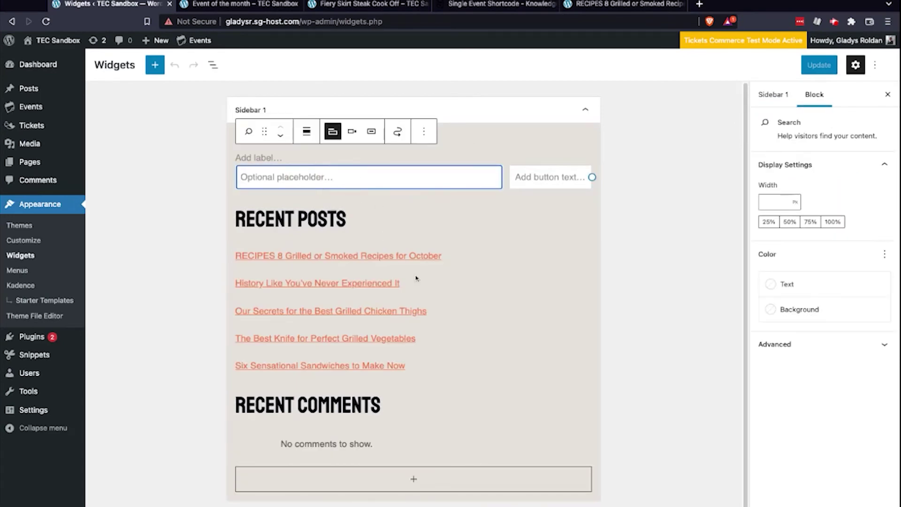
scroll(330, 457, "down", 5)
left_click(414, 246)
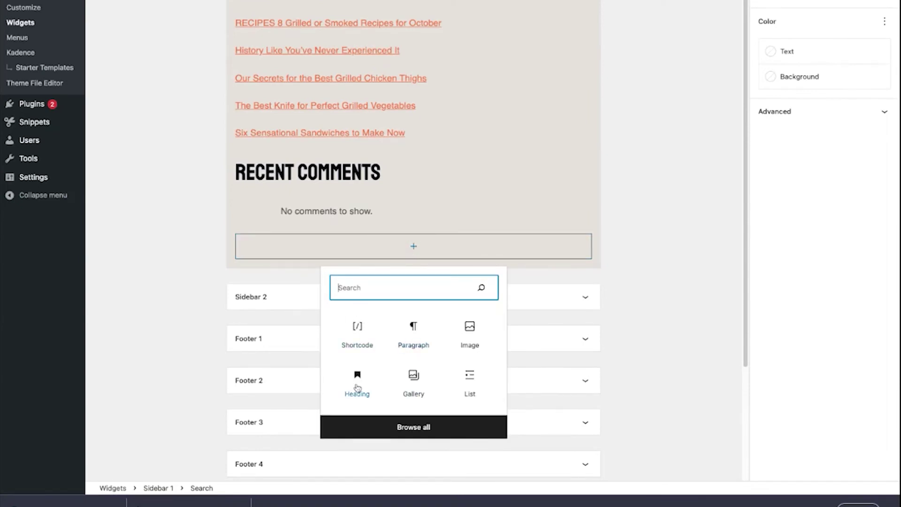
left_click(358, 387)
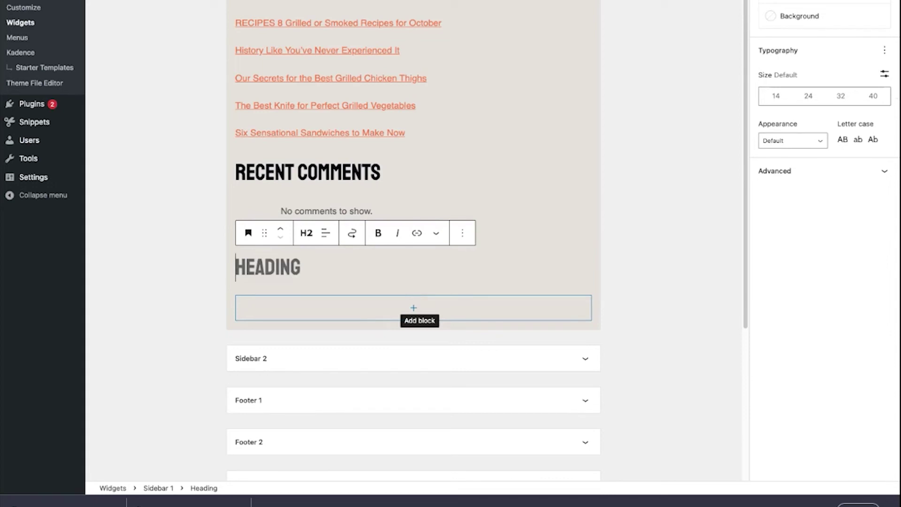
type("Featured Event")
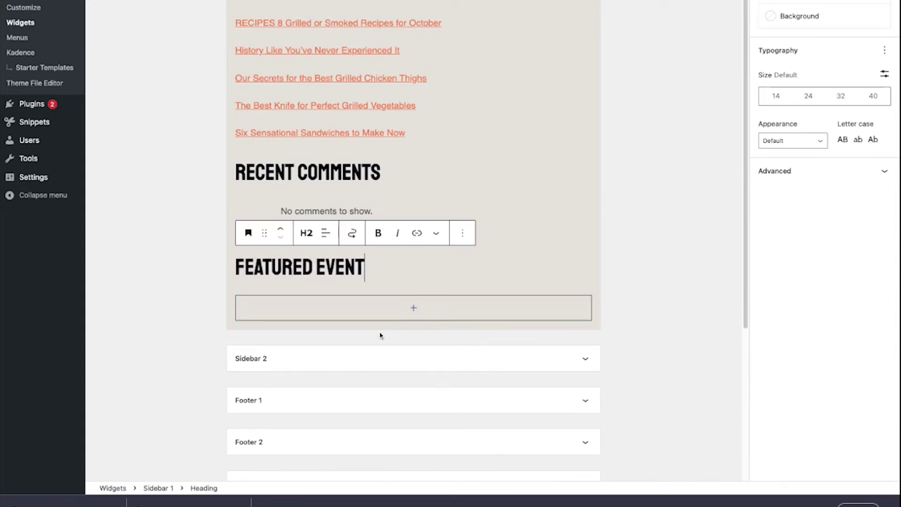
left_click(282, 228)
scroll(288, 230, "up", 3)
left_click(281, 265)
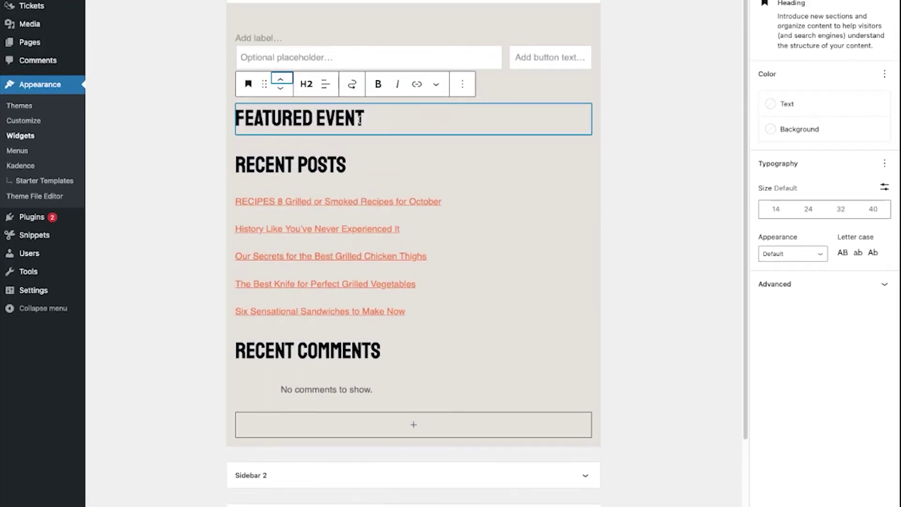
left_click(415, 425)
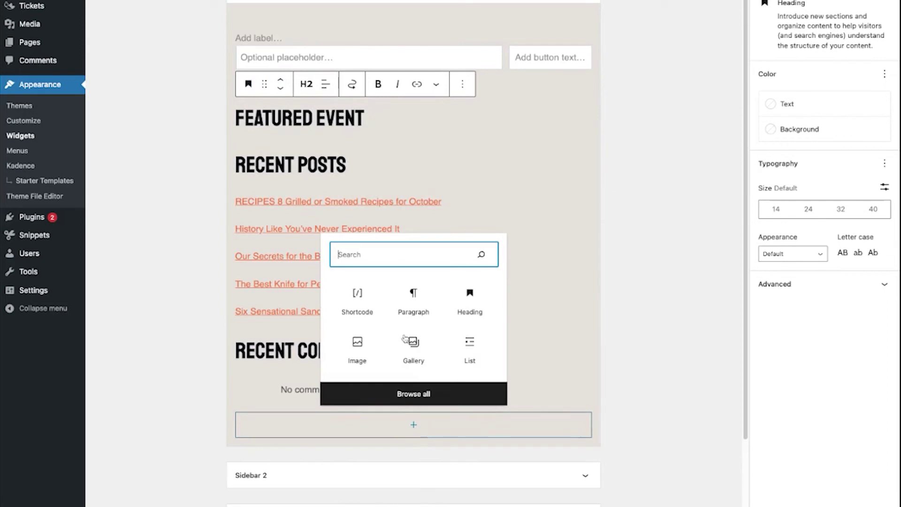
Step: Add a Shortcode block below Featured Event and paste the event 544 tribe_event_inline shortcode into it
left_click(360, 302)
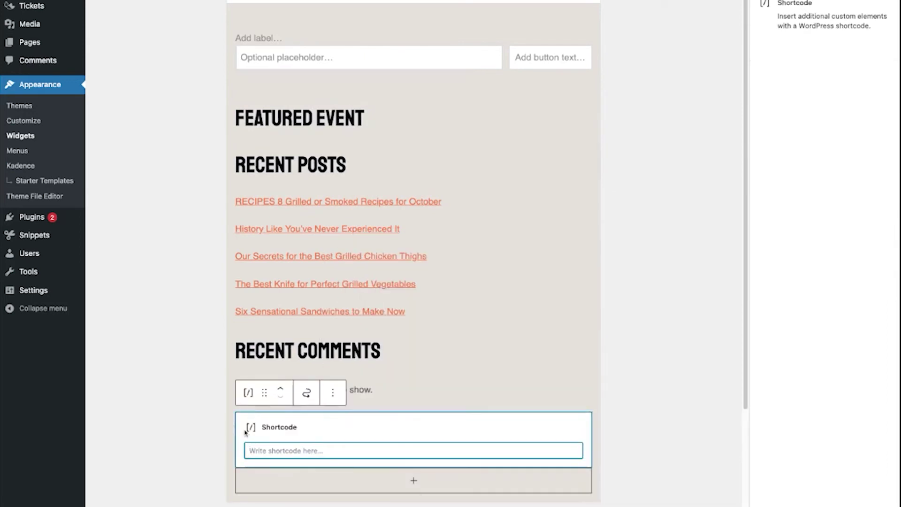
left_click(278, 392)
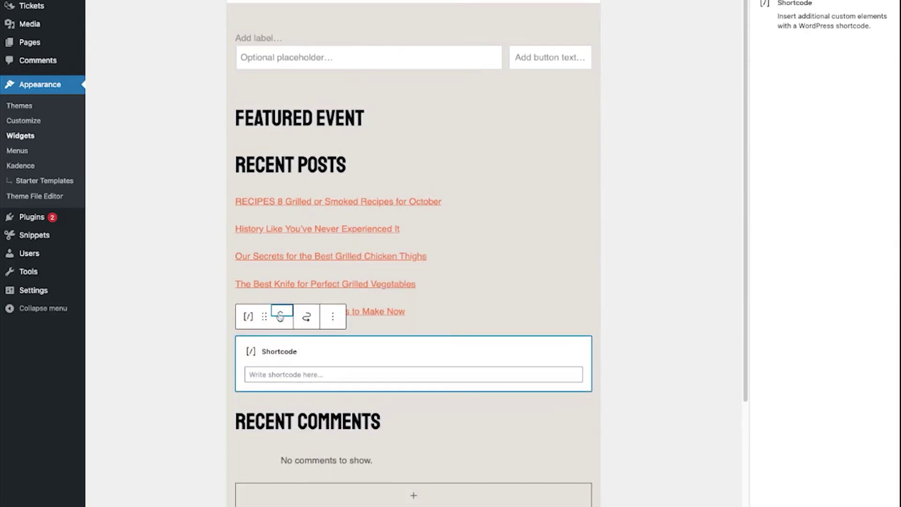
left_click(281, 312)
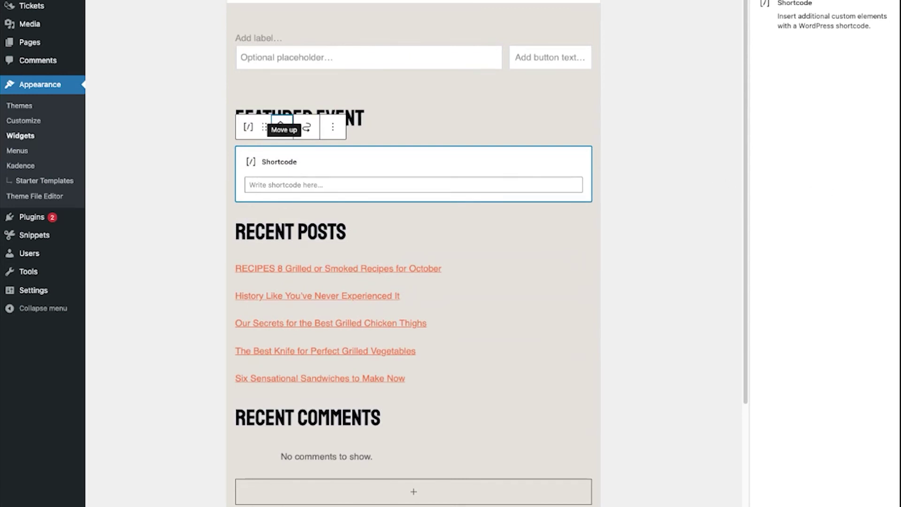
left_click(413, 184)
type("[tribe_event_inline id=\"544\"]  {thumbnail}  {title:linked}  Time: {start_date} @ {start_time} – {end_date} @ {end_time}  {excerpt}  [/tribe_event_inline]")
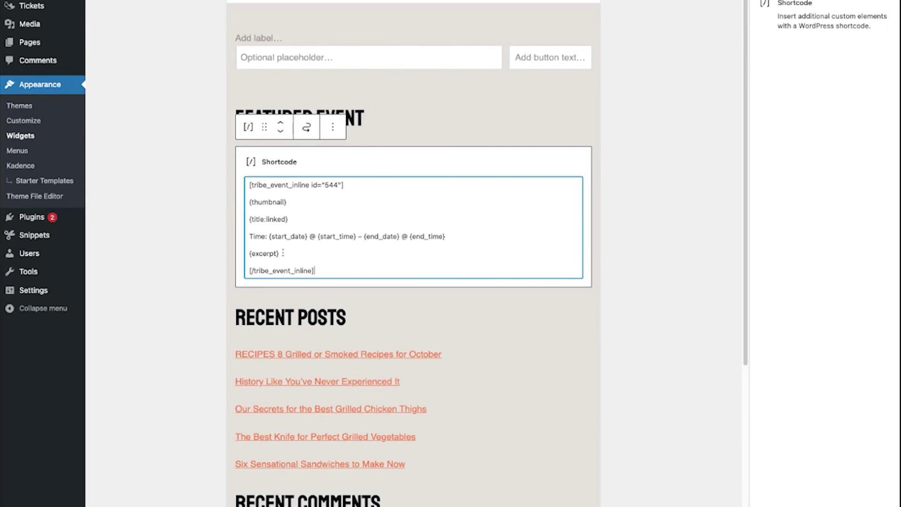
Step: Remove {excerpt} from the sidebar shortcode and wrap the linked title in <h4></h4>
left_click_drag(279, 253, 244, 254)
key("BackSpace")
key("BackSpace")
key("BackSpace")
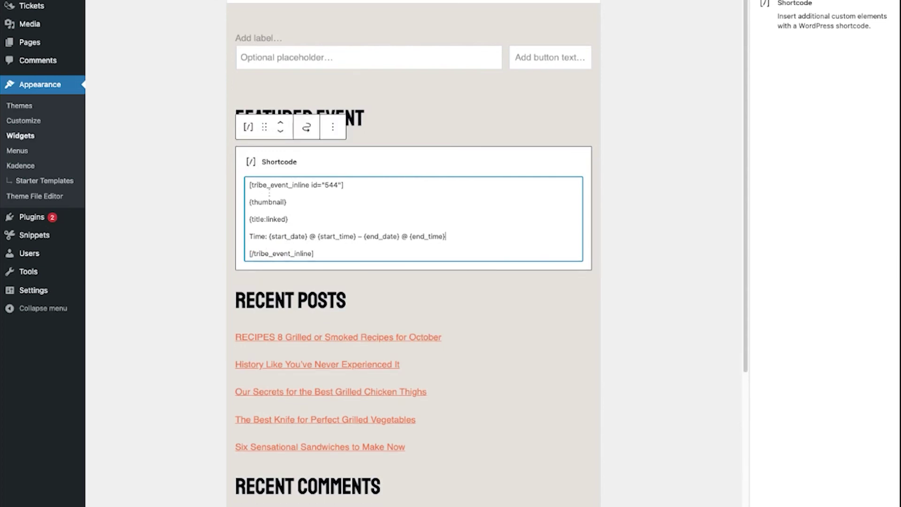
left_click(249, 219)
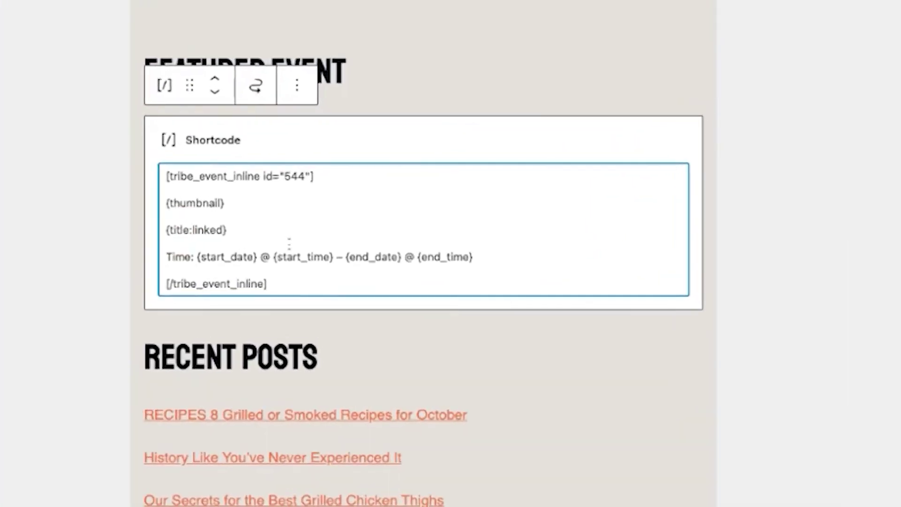
type("<>")
key("Left")
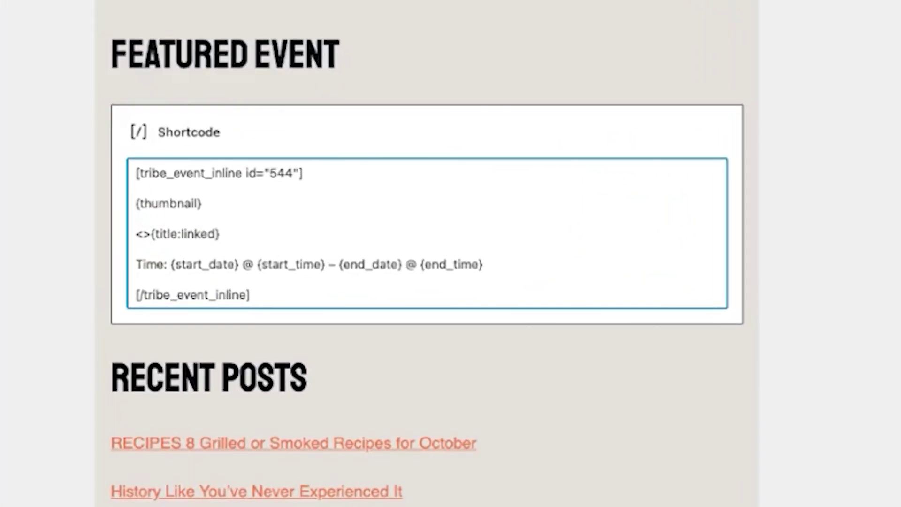
type("h2")
key("End")
type("</h4>")
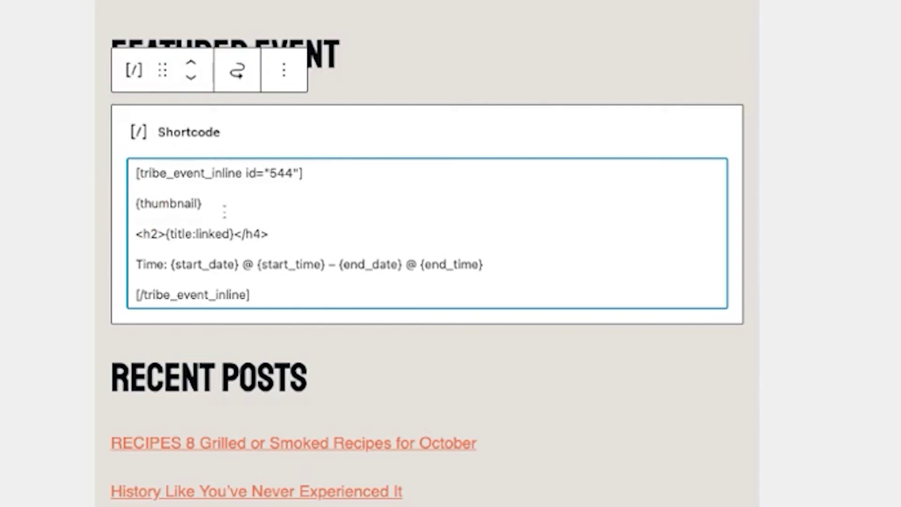
left_click_drag(156, 234, 161, 233)
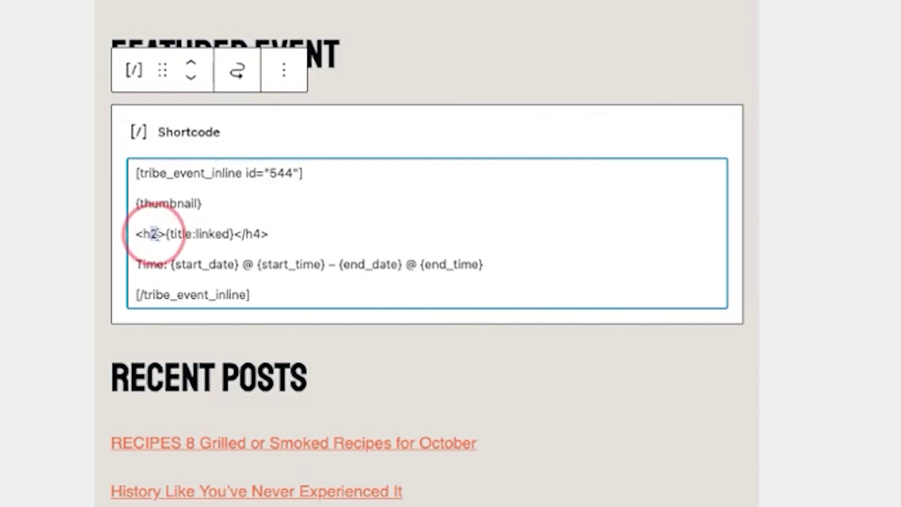
type("4")
Step: Wrap {thumbnail} in {url}{/url}, save the widgets, and check the recipes post's sidebar
left_click(138, 203)
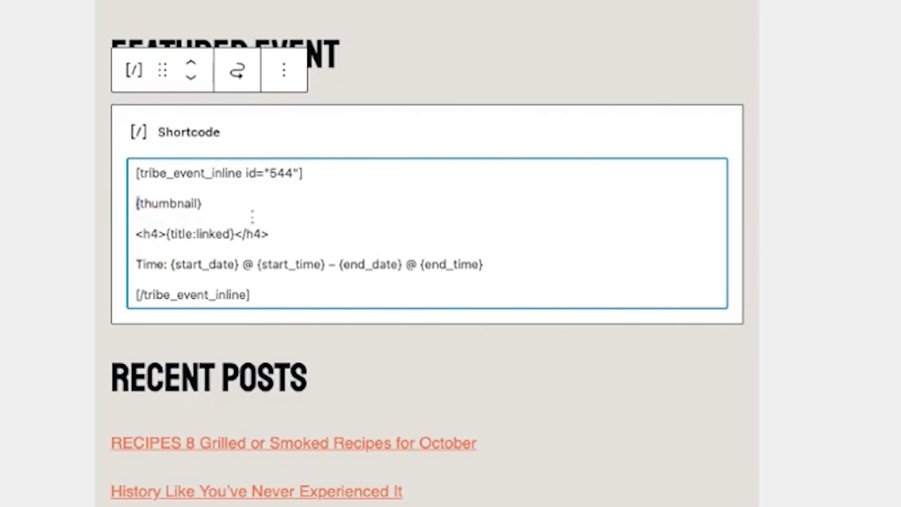
type("{url}")
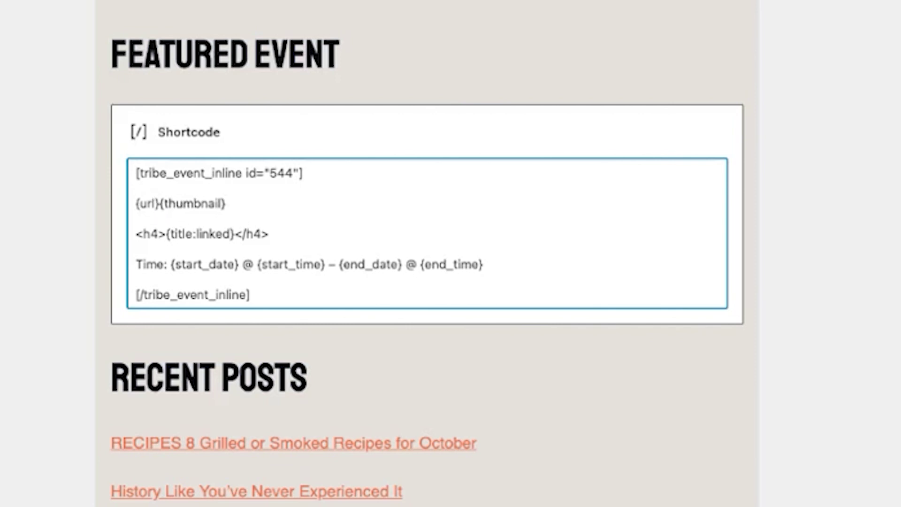
left_click(227, 203)
type("{/url}")
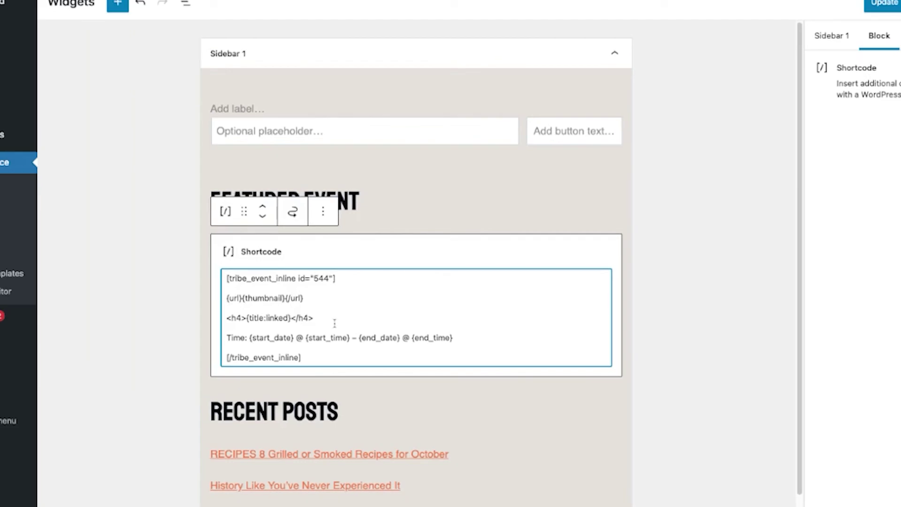
left_click(873, 4)
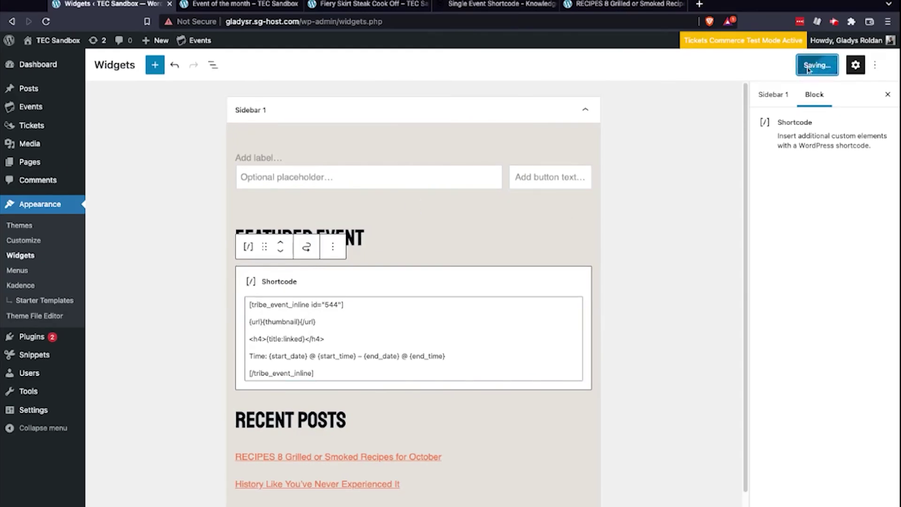
left_click(634, 7)
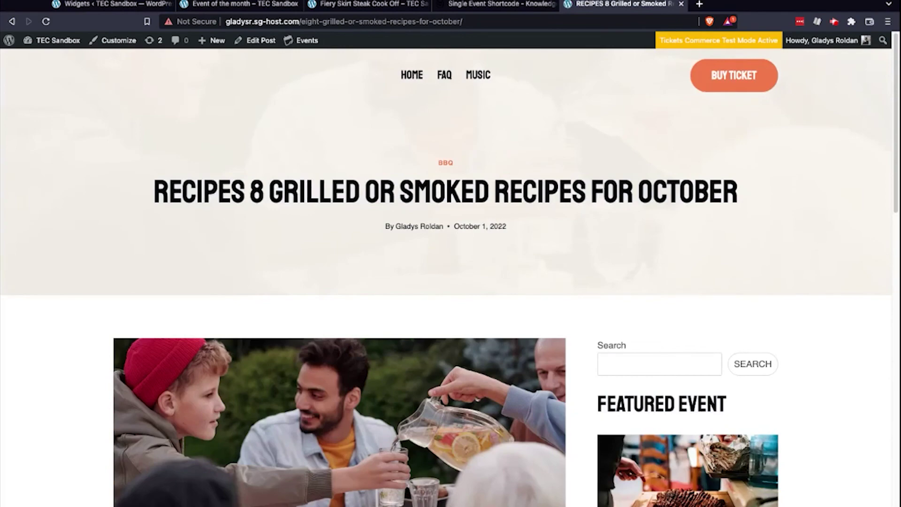